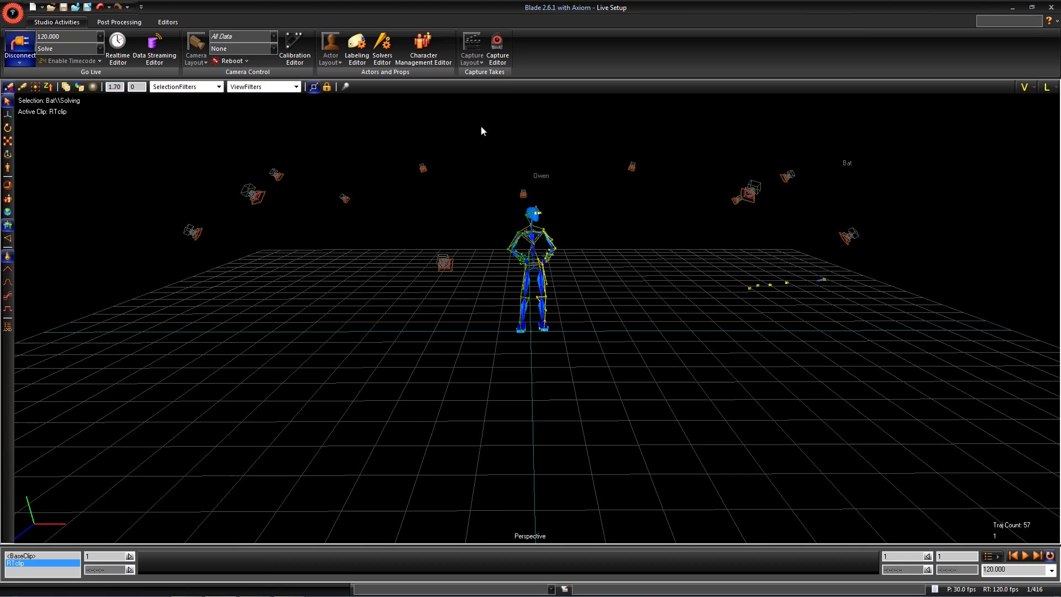
# Step: Turn off real-time solving for the Bat subject in Vicon Blade, then check that data streaming uses port 801
pyautogui.click(423, 47)
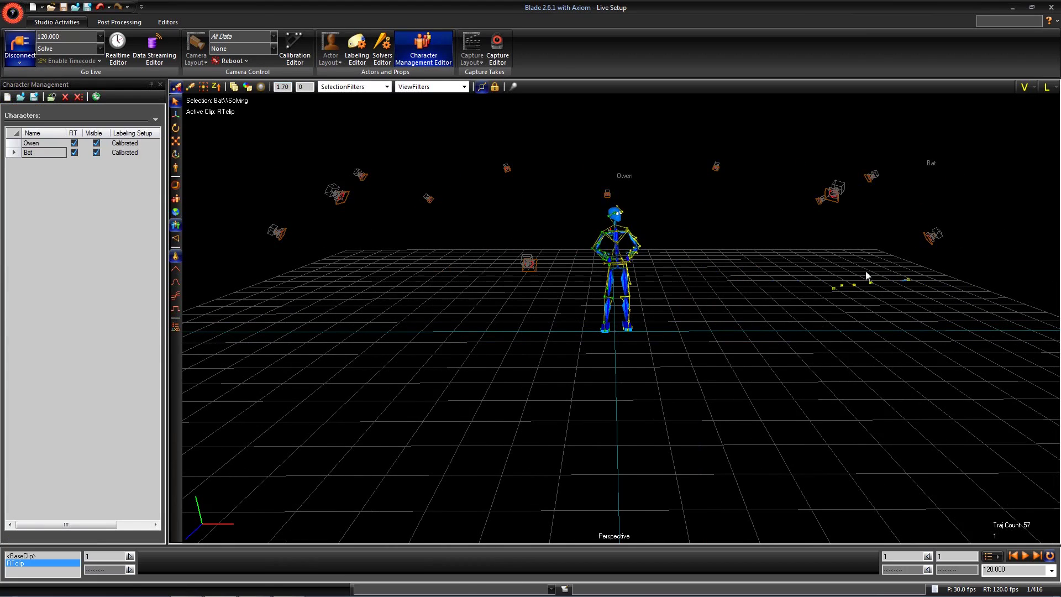
pyautogui.moveTo(910, 263); pyautogui.dragTo(808, 325)
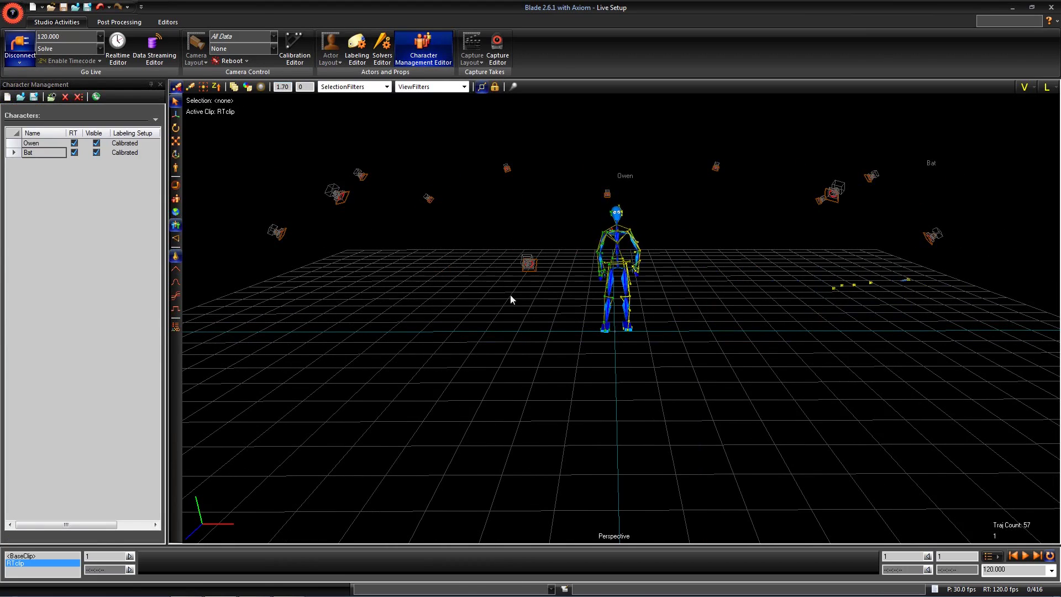
pyautogui.click(74, 152)
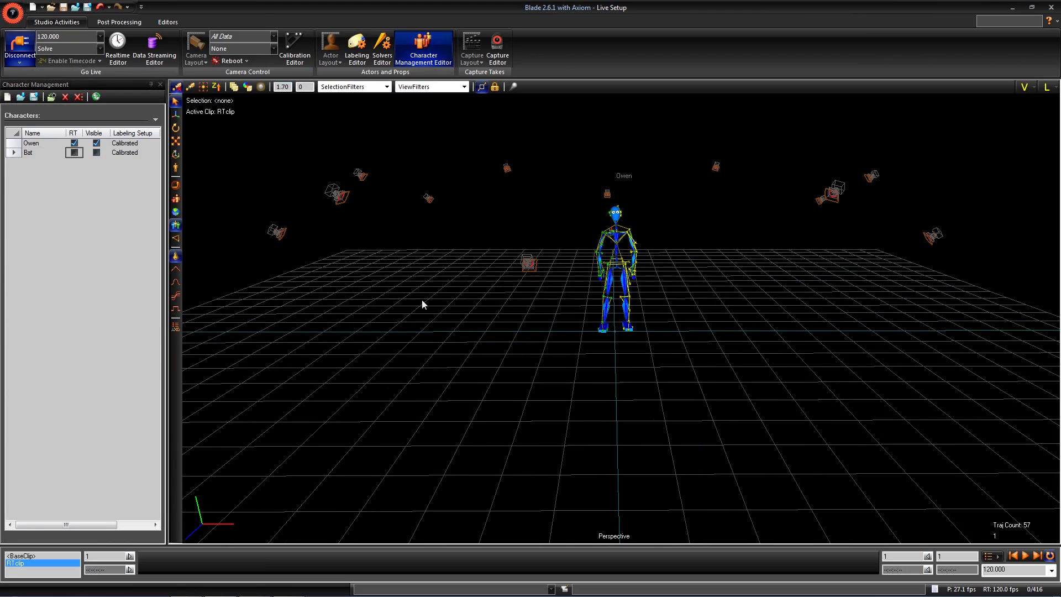
pyautogui.click(154, 46)
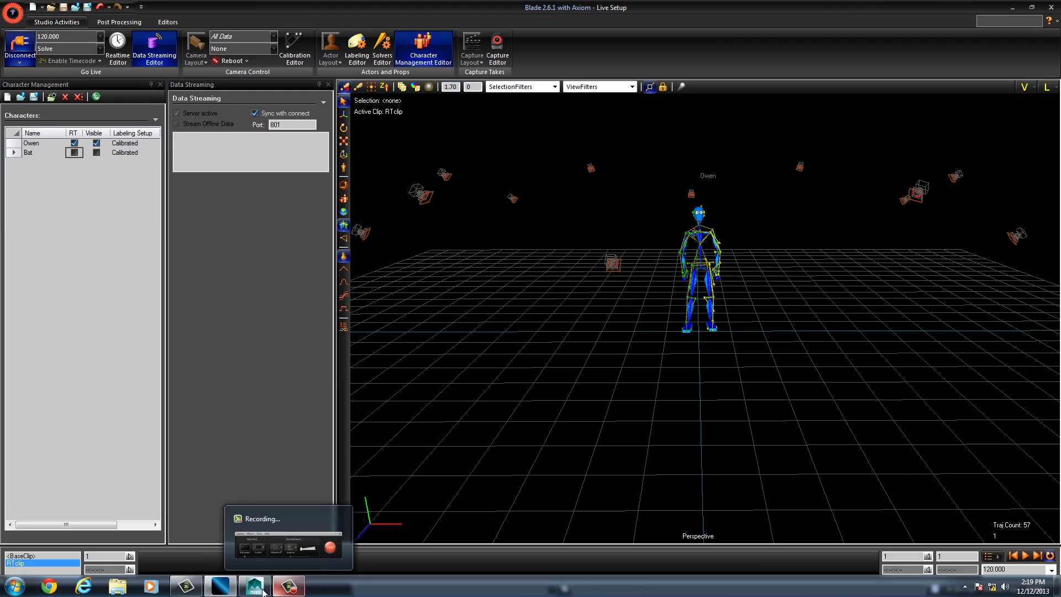
# Step: Add a Vicon Stream Device from the Devices templates, using localhost port 801 with Stream Bones on
pyautogui.moveTo(254, 589)
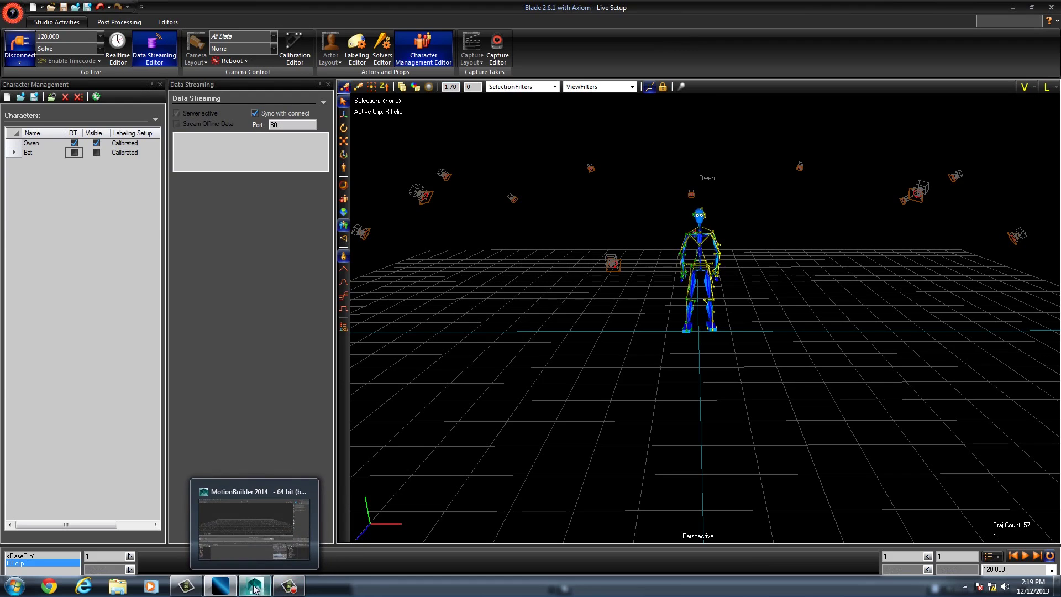
pyautogui.click(254, 588)
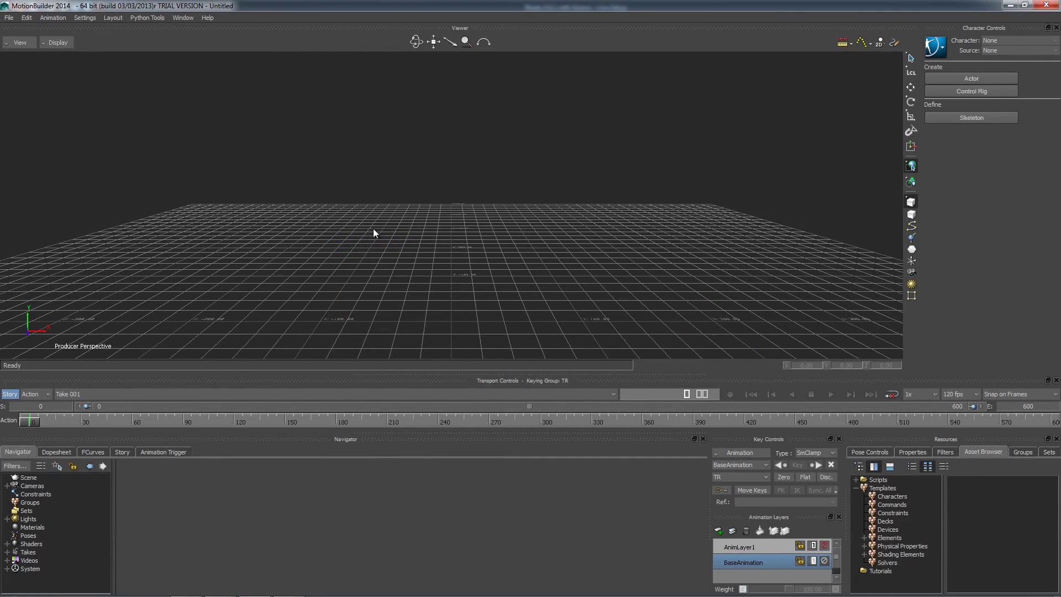
pyautogui.click(888, 529)
pyautogui.moveTo(991, 591); pyautogui.dragTo(1034, 590)
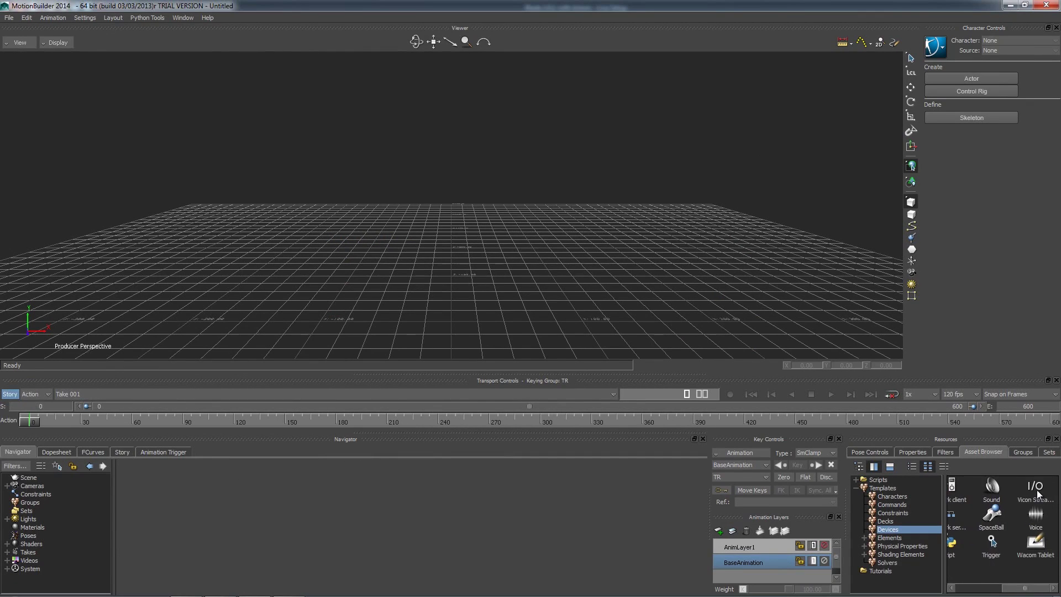
pyautogui.moveTo(1037, 494); pyautogui.dragTo(631, 305)
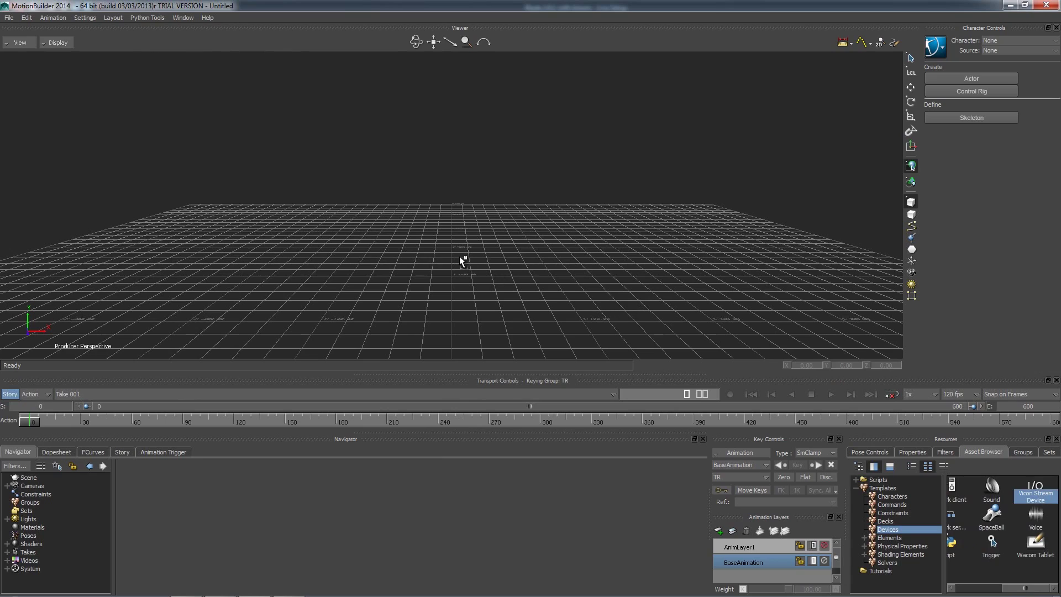
pyautogui.moveTo(460, 256); pyautogui.dragTo(459, 256)
pyautogui.click(218, 519)
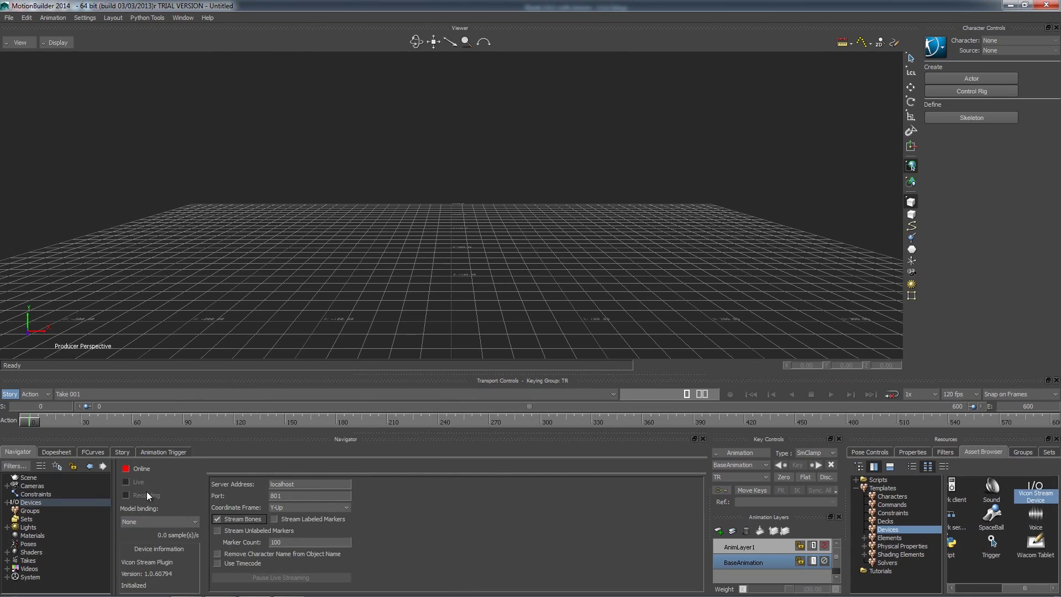
# Step: Put the Vicon device online, bind it to a new Vicon:Optical model, and pause live streaming
pyautogui.click(127, 469)
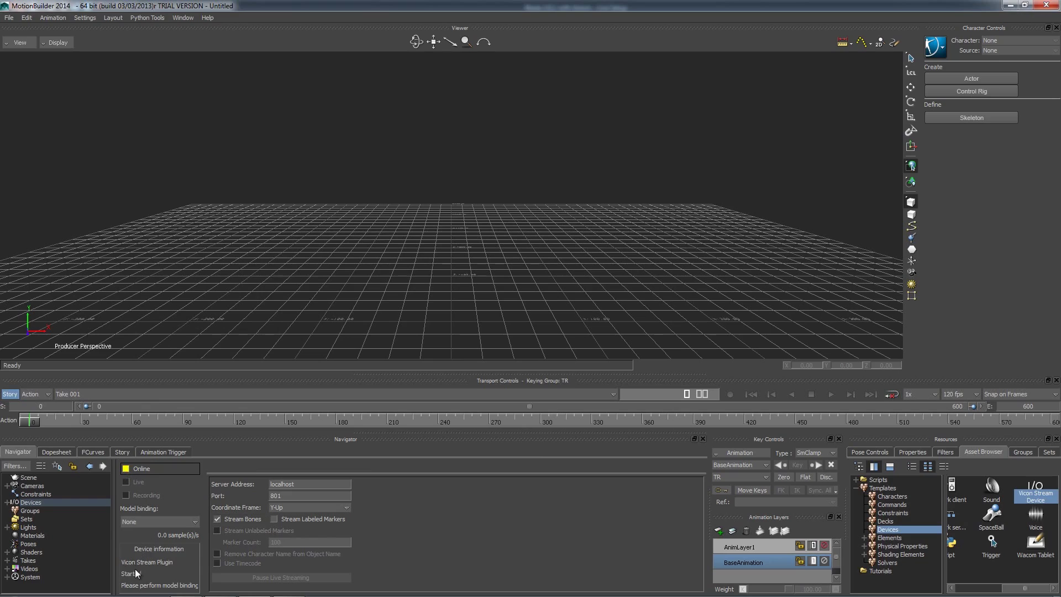
pyautogui.click(195, 520)
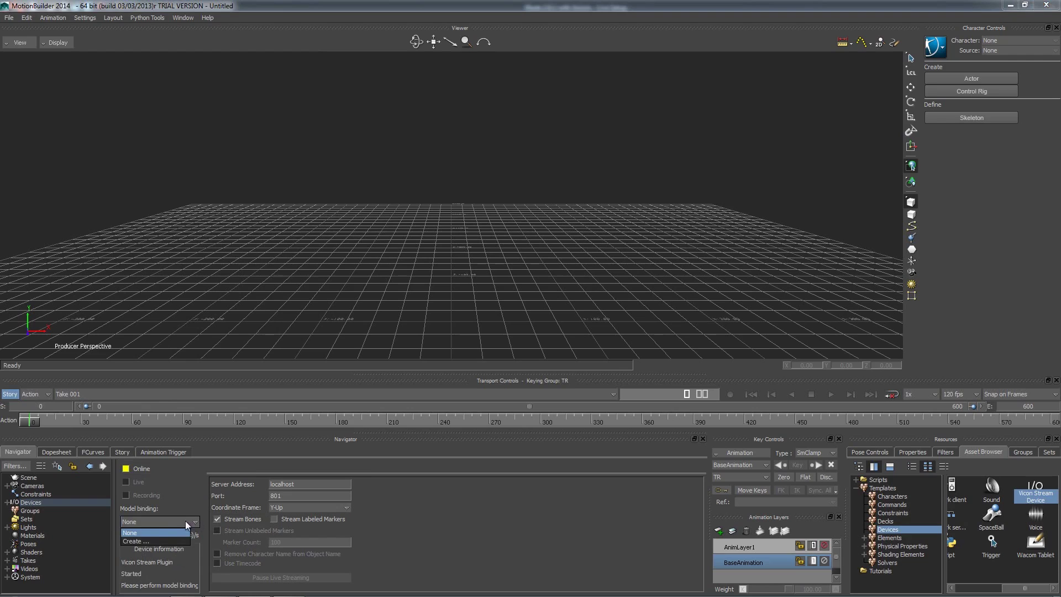
pyautogui.click(135, 542)
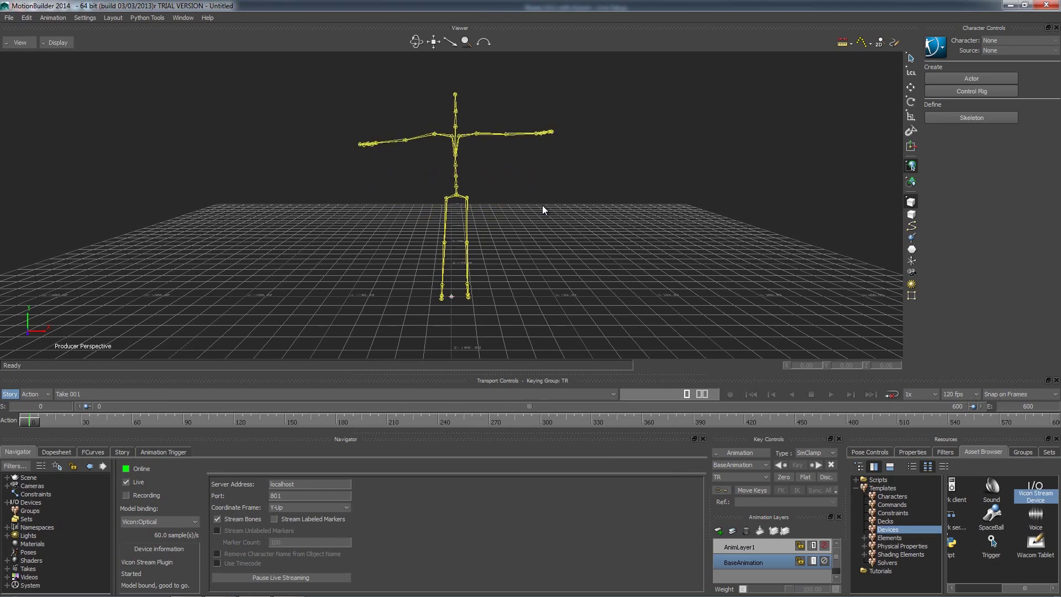
pyautogui.click(305, 577)
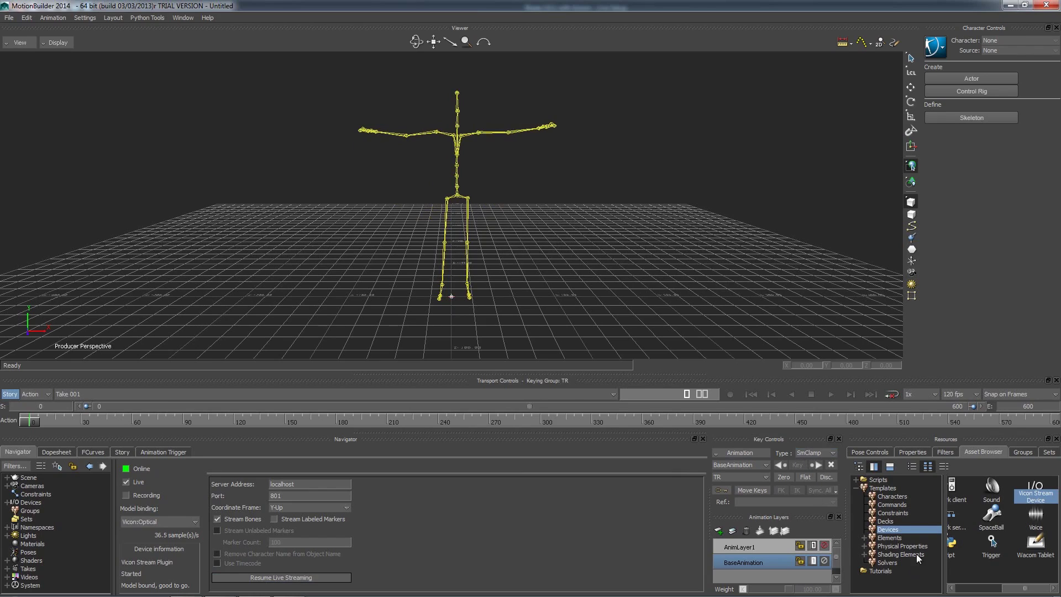
# Step: Add a biped Character from the templates onto the streamed skeleton
pyautogui.click(894, 496)
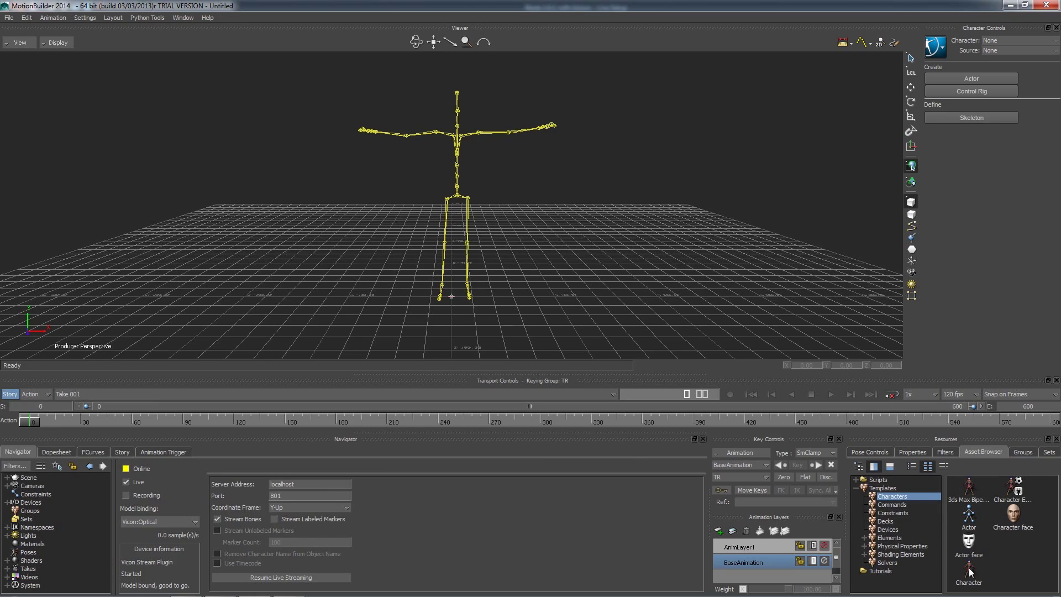
pyautogui.moveTo(970, 572); pyautogui.dragTo(496, 200)
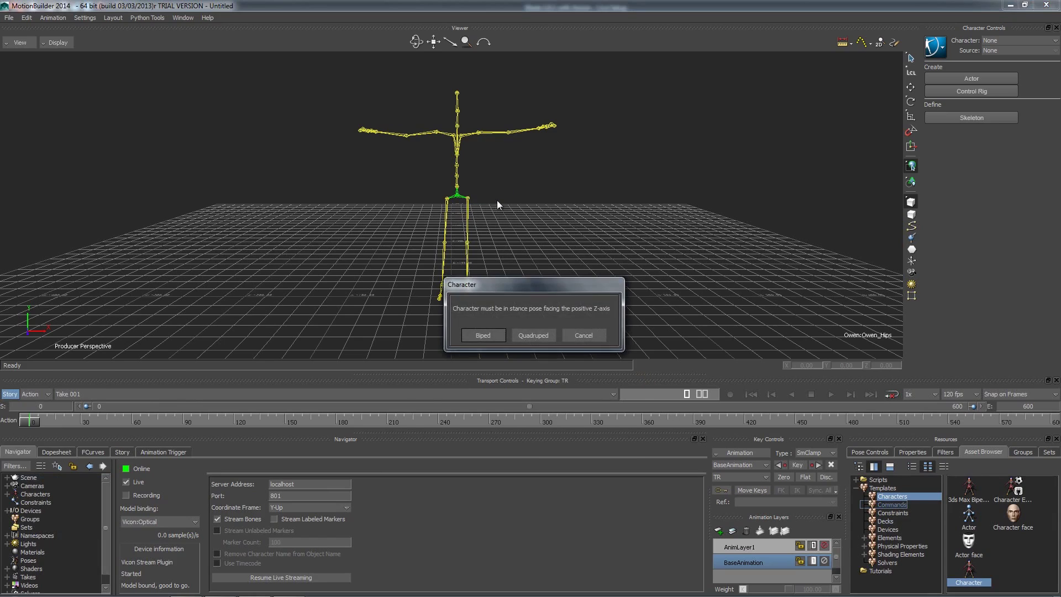
pyautogui.click(485, 335)
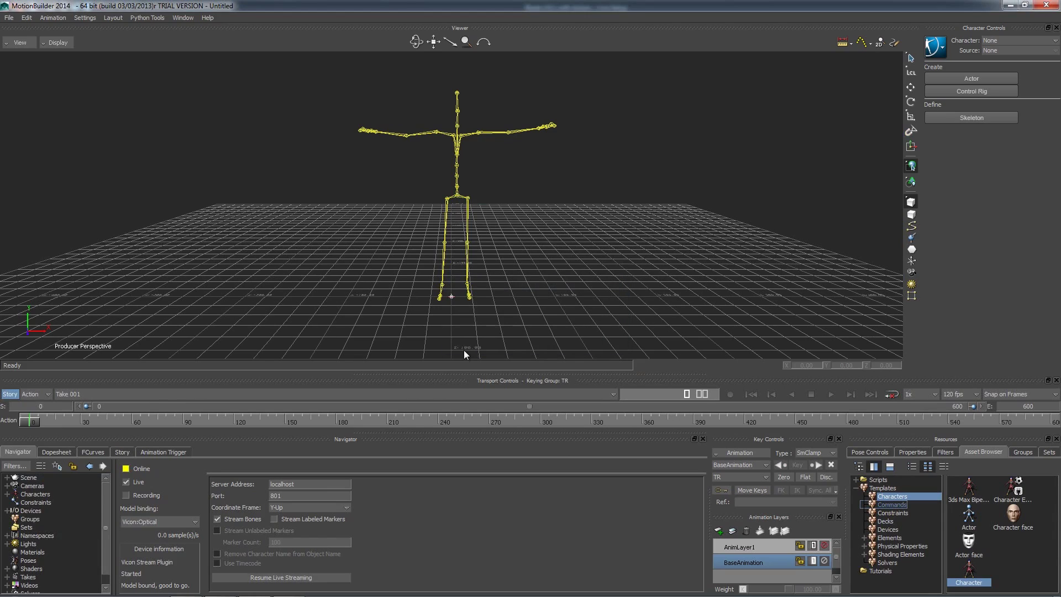
# Step: Rename the new character to Owen in the Navigator
pyautogui.click(6, 494)
pyautogui.click(41, 501)
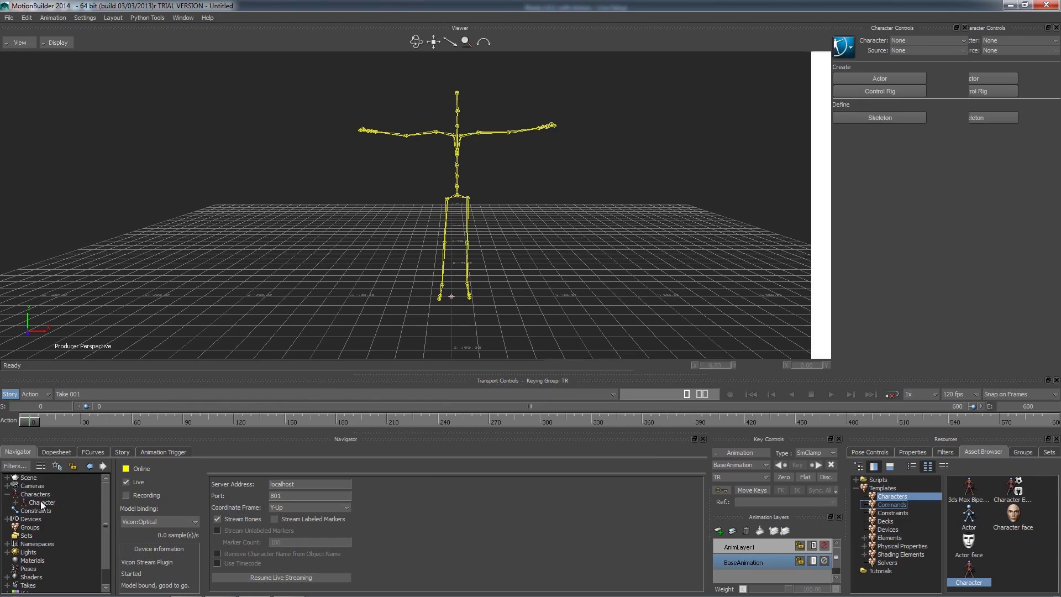
pyautogui.rightClick(41, 502)
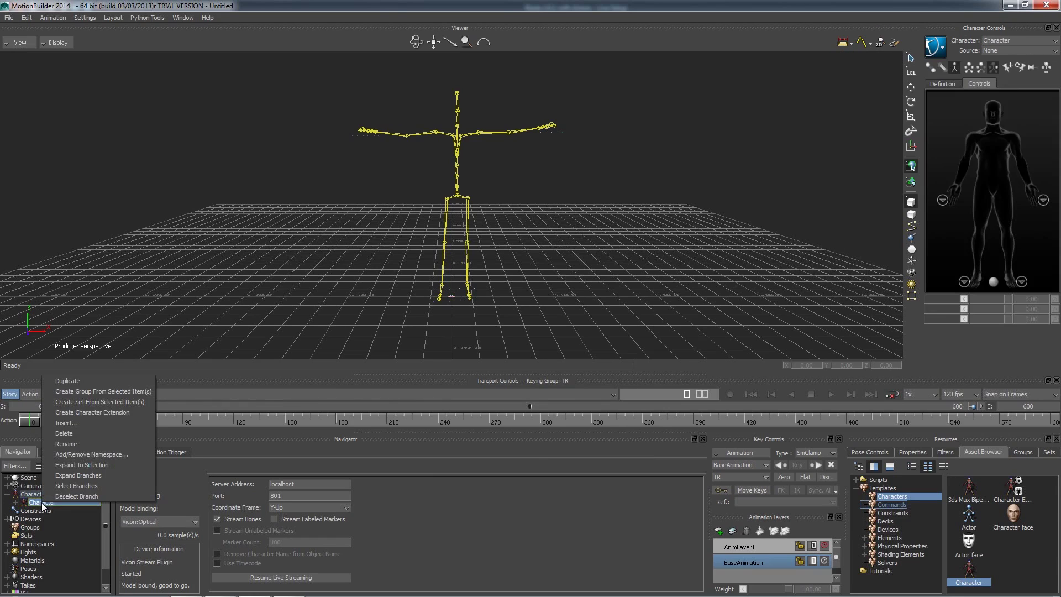
pyautogui.click(72, 445)
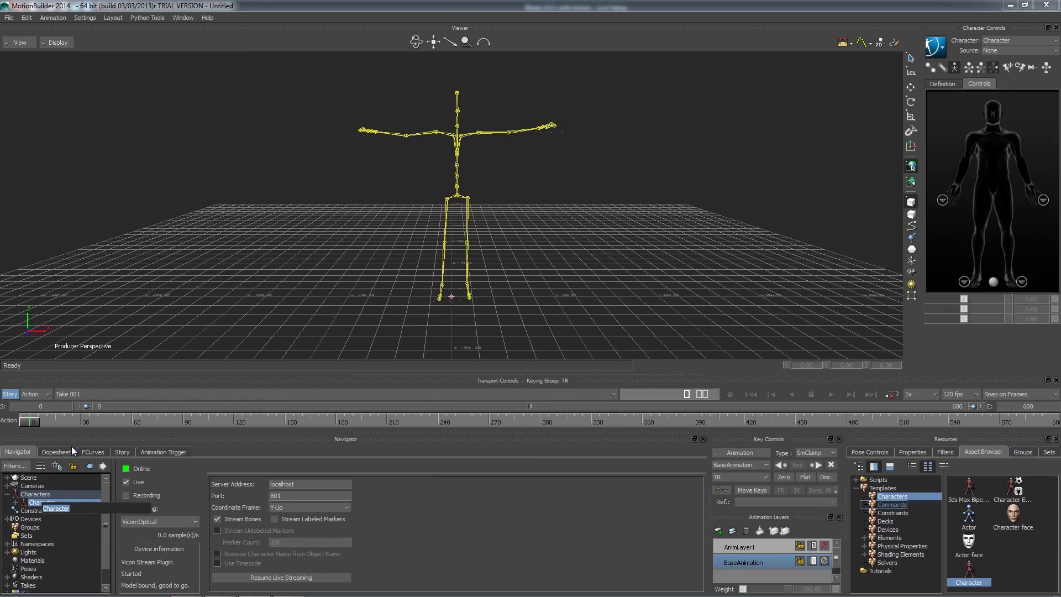
pyautogui.write('Owen')
pyautogui.press('Return')
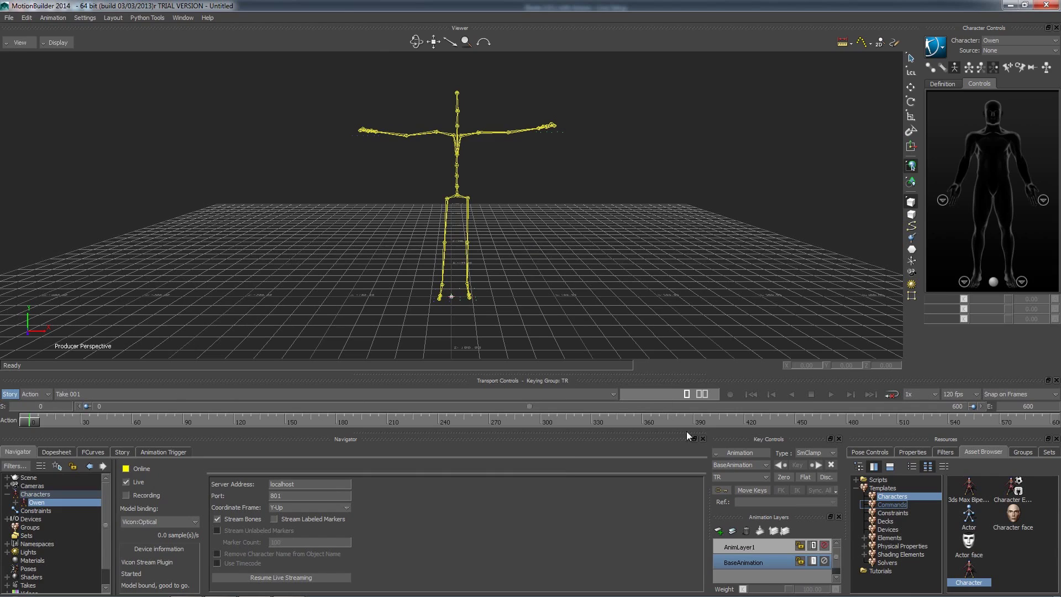
# Step: Merge the mia_blue character asset into the scene with no animation
pyautogui.click(880, 571)
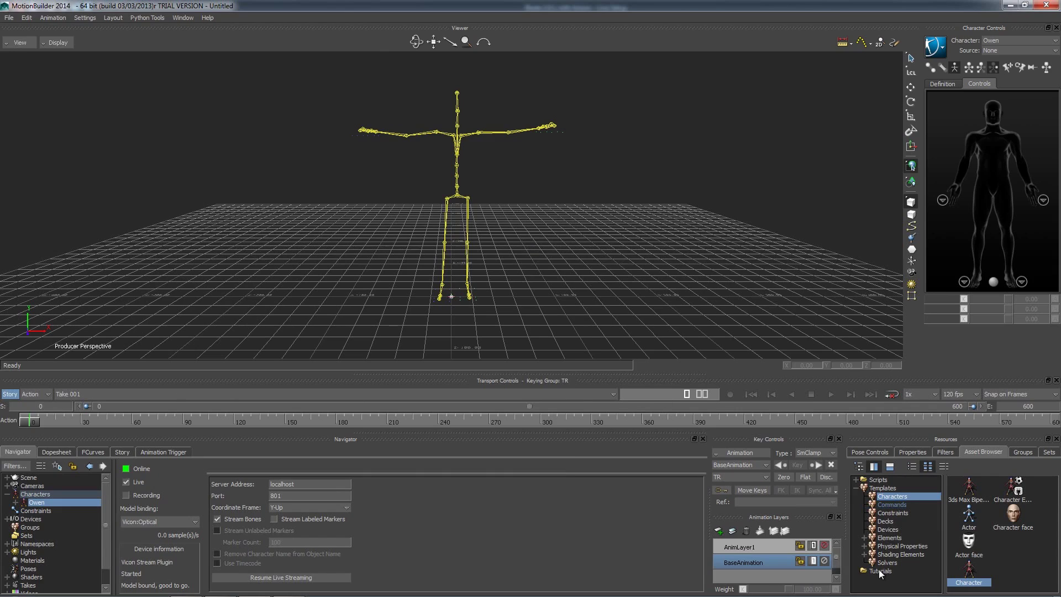
pyautogui.moveTo(973, 592); pyautogui.dragTo(983, 591)
pyautogui.click(1020, 491)
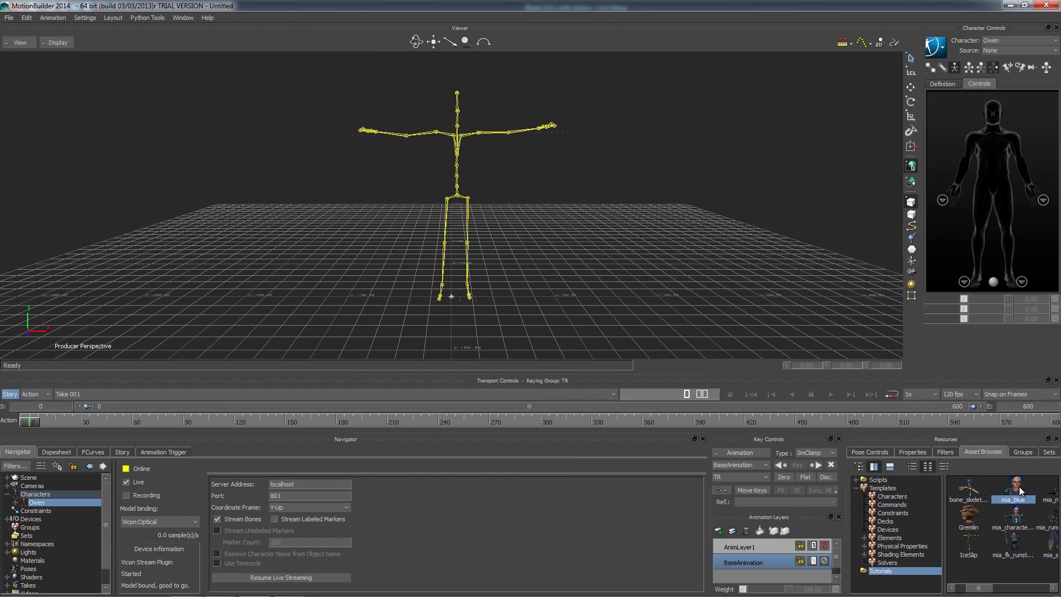
pyautogui.moveTo(1019, 491); pyautogui.dragTo(562, 208)
pyautogui.moveTo(585, 206)
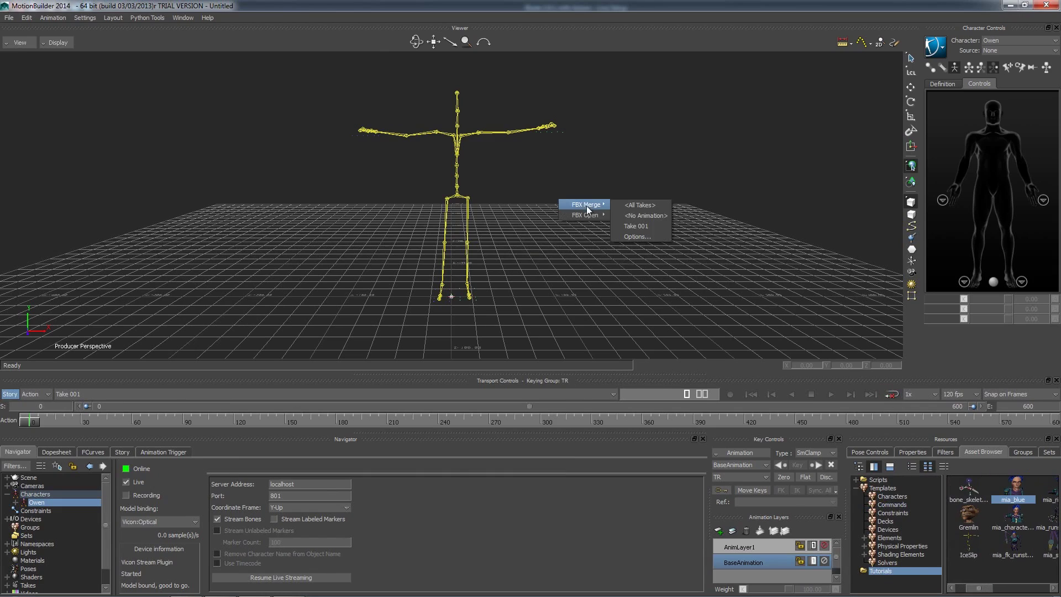
pyautogui.click(641, 216)
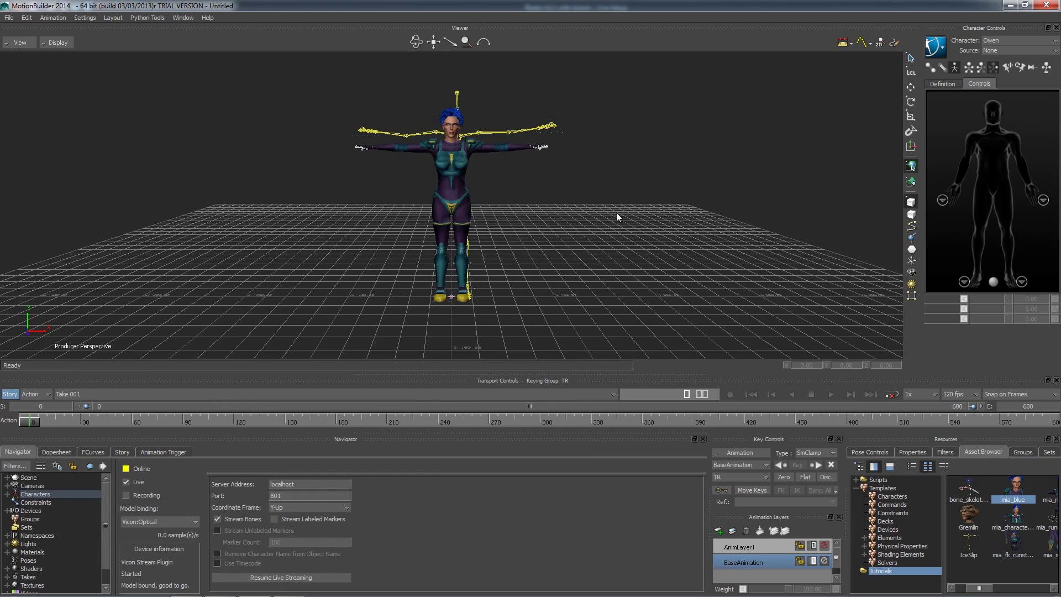
# Step: Switch the viewer to X-Ray shading and orbit around the character
pyautogui.click(18, 44)
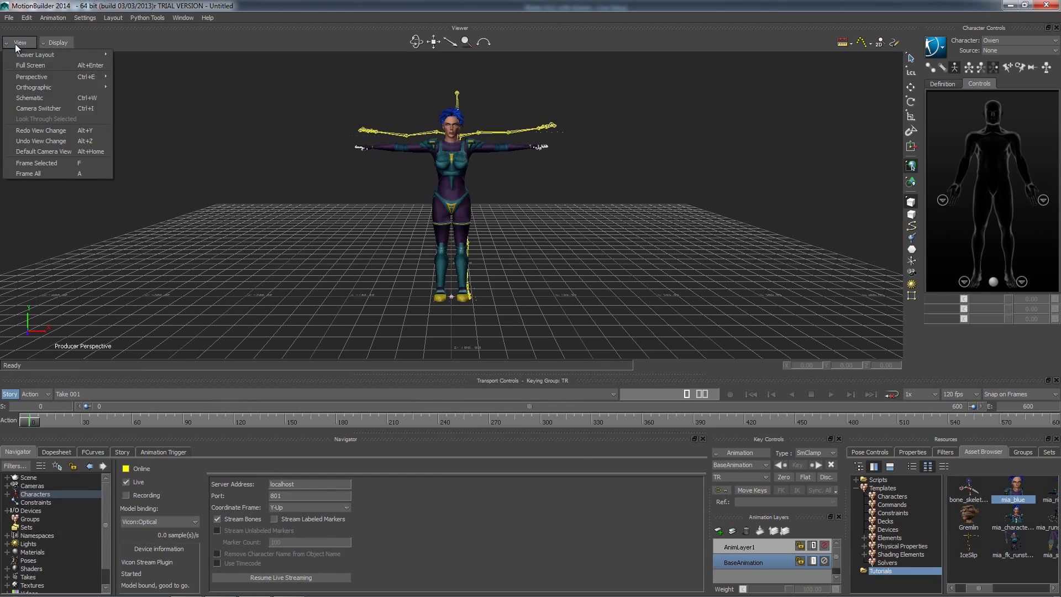
pyautogui.click(47, 44)
pyautogui.click(61, 65)
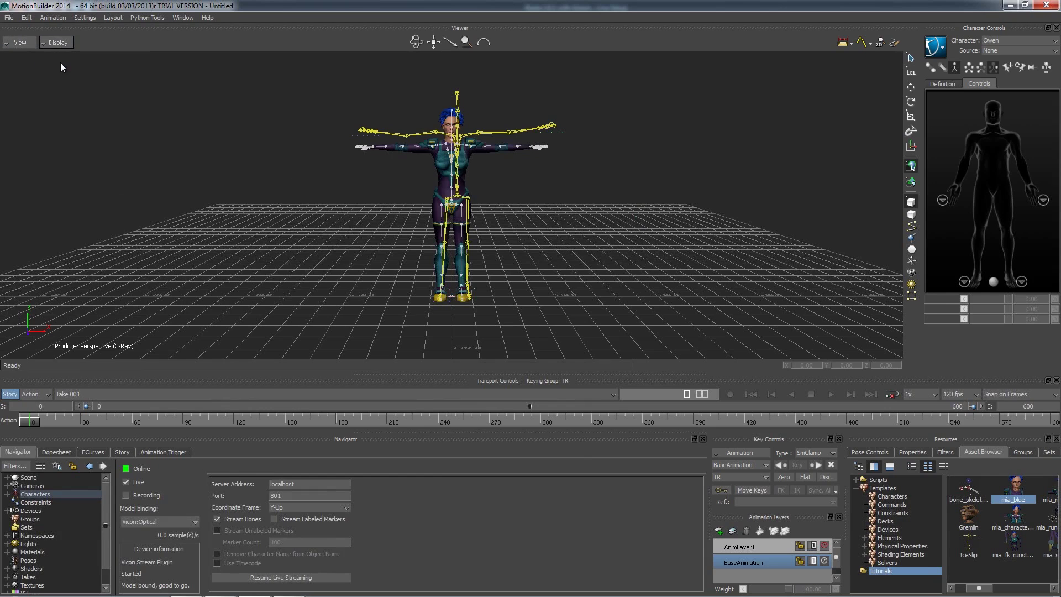
pyautogui.scroll(5, 495, 240)
pyautogui.scroll(-3, 509, 232)
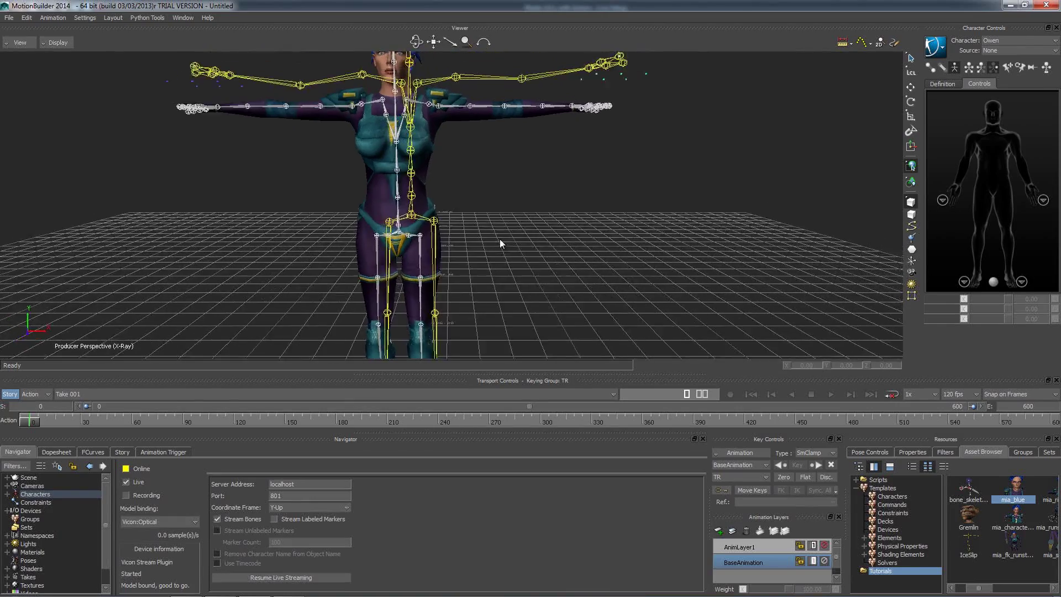
pyautogui.keyDown('ctrl'); pyautogui.keyDown('shift'); pyautogui.moveTo(499, 238); pyautogui.dragTo(487, 254); pyautogui.keyUp('shift'); pyautogui.keyUp('ctrl')
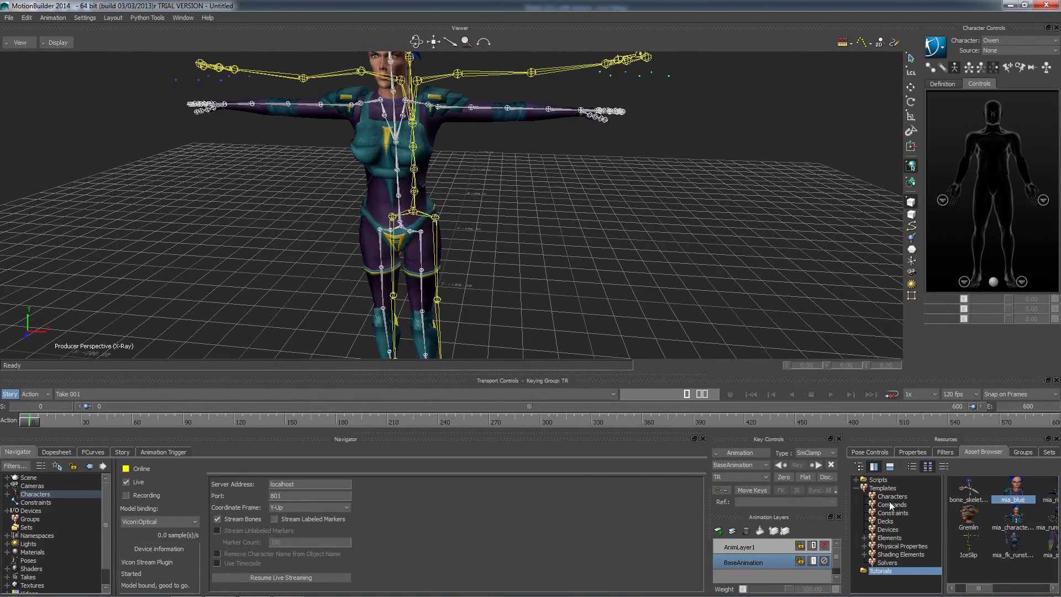
# Step: Add a biped Character definition onto the mia_blue model
pyautogui.click(892, 496)
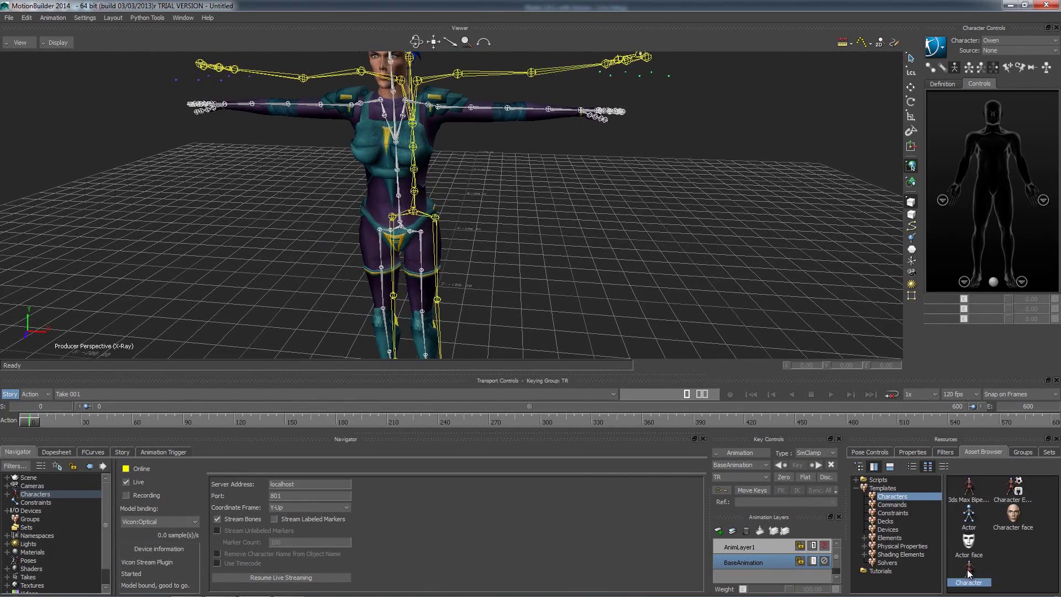
pyautogui.moveTo(968, 575); pyautogui.dragTo(422, 230)
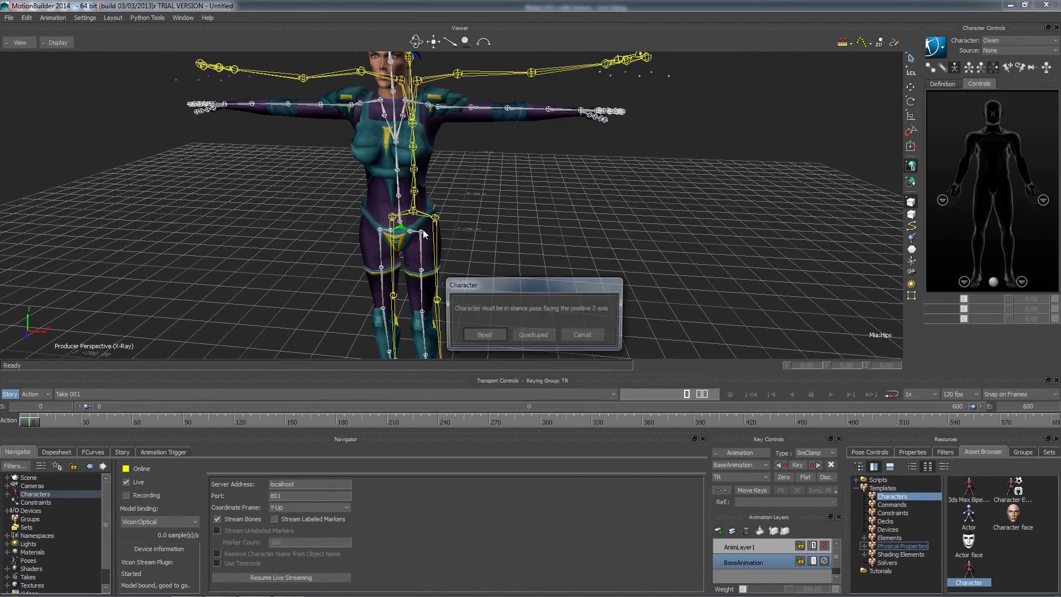
pyautogui.click(483, 335)
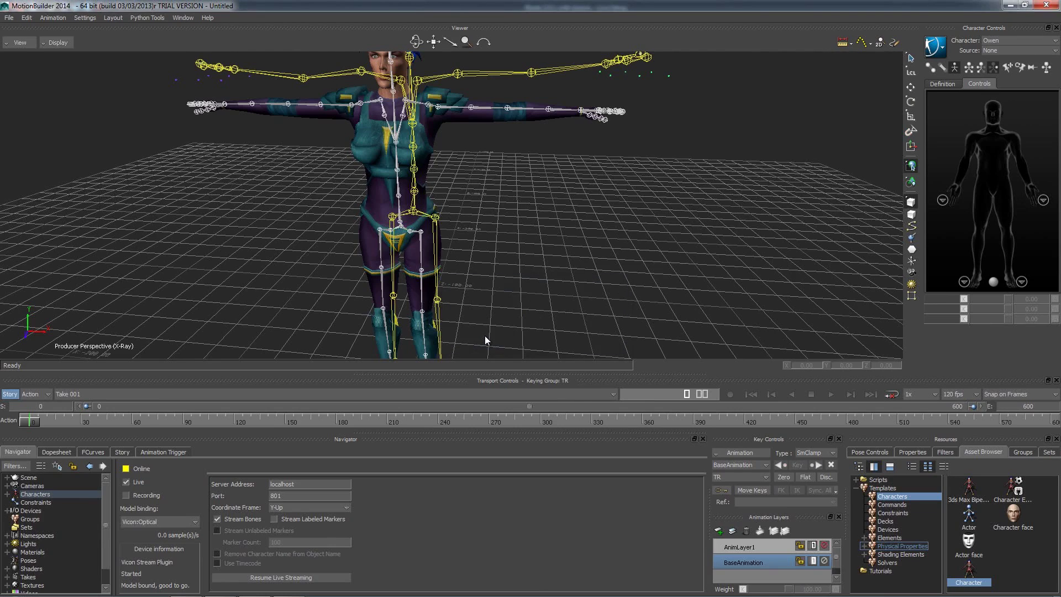
# Step: Rename the new character entry to Mia in the Navigator
pyautogui.click(8, 494)
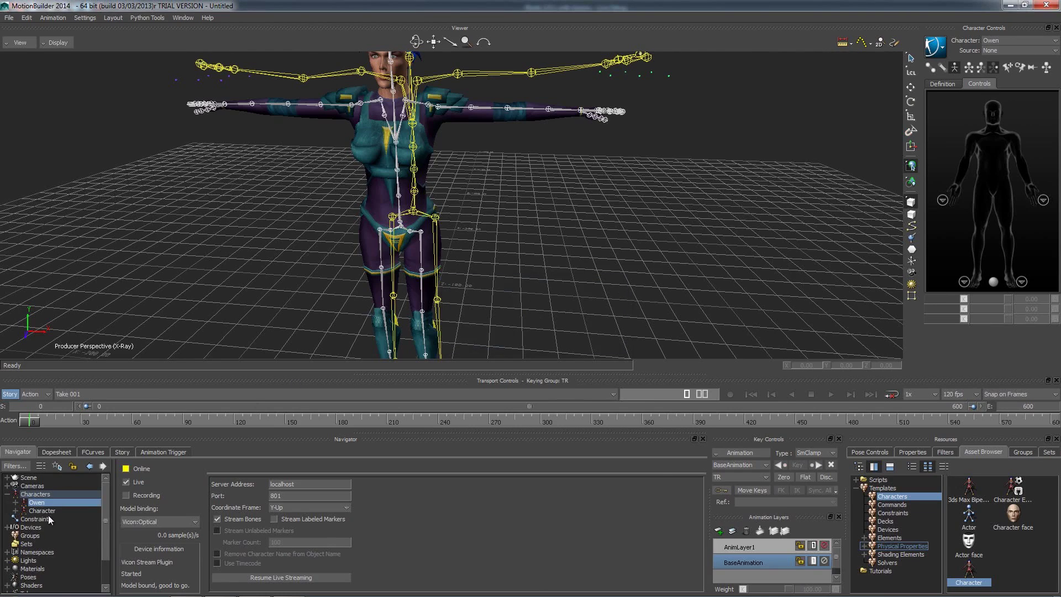
pyautogui.rightClick(45, 510)
pyautogui.click(82, 452)
pyautogui.write('Mia')
pyautogui.press('Return')
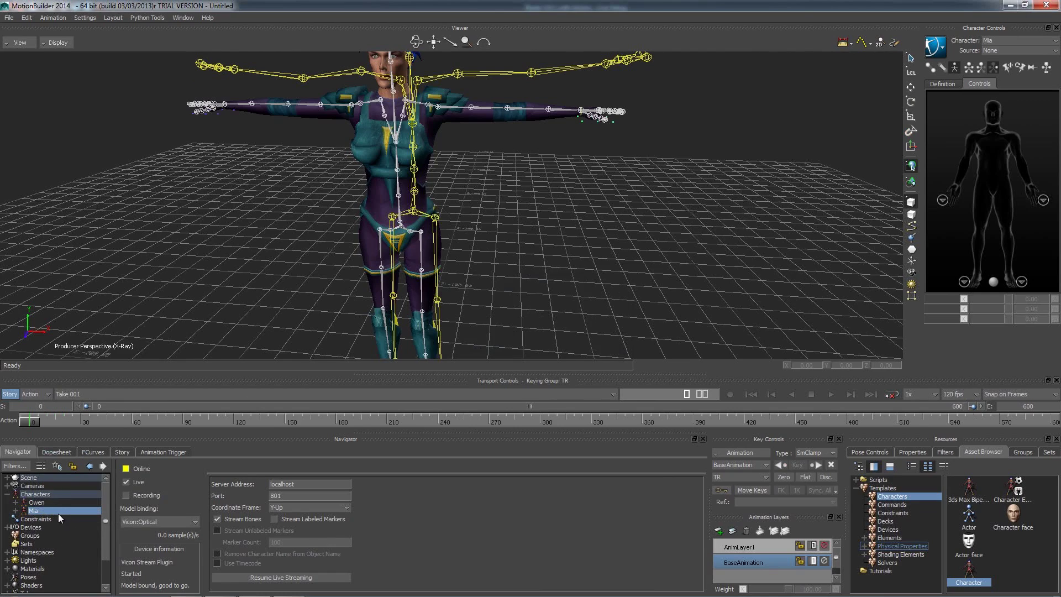
# Step: Set Mia's Input Type to Character with Owen as Input Source, and tick Active
pyautogui.click(36, 509)
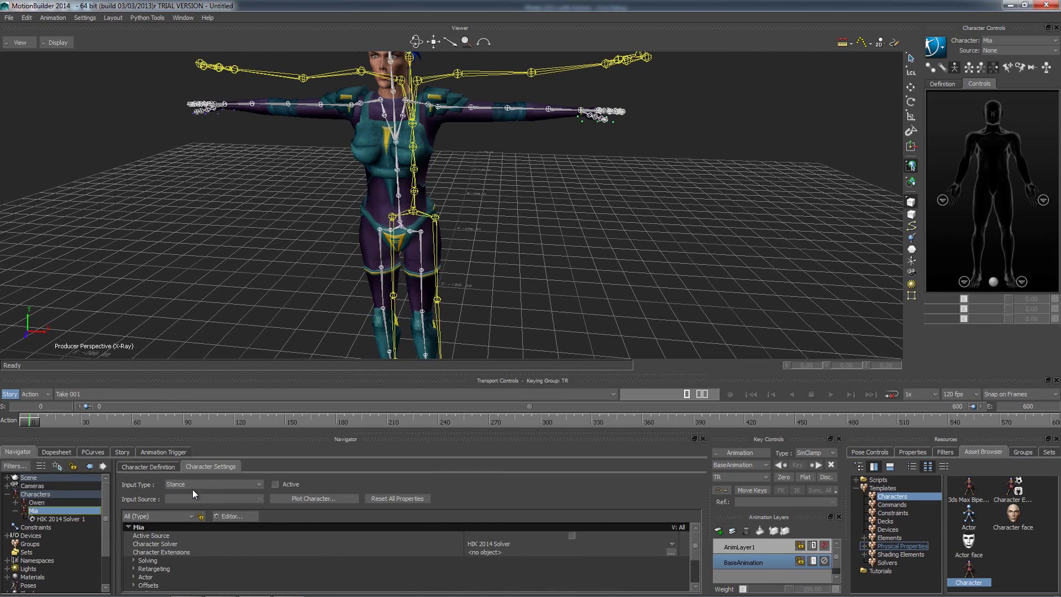
pyautogui.click(258, 485)
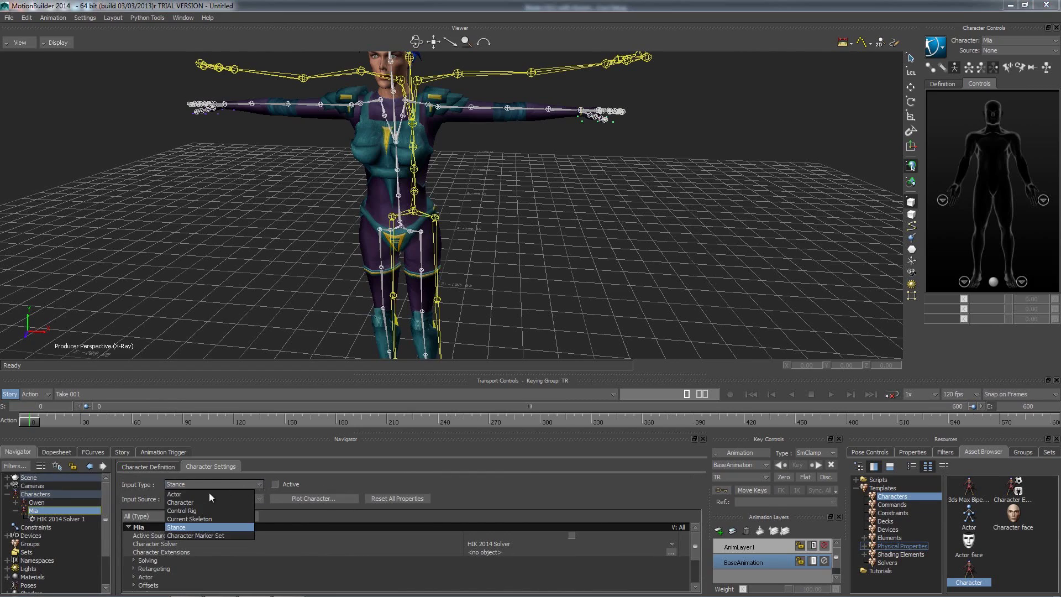
pyautogui.click(180, 502)
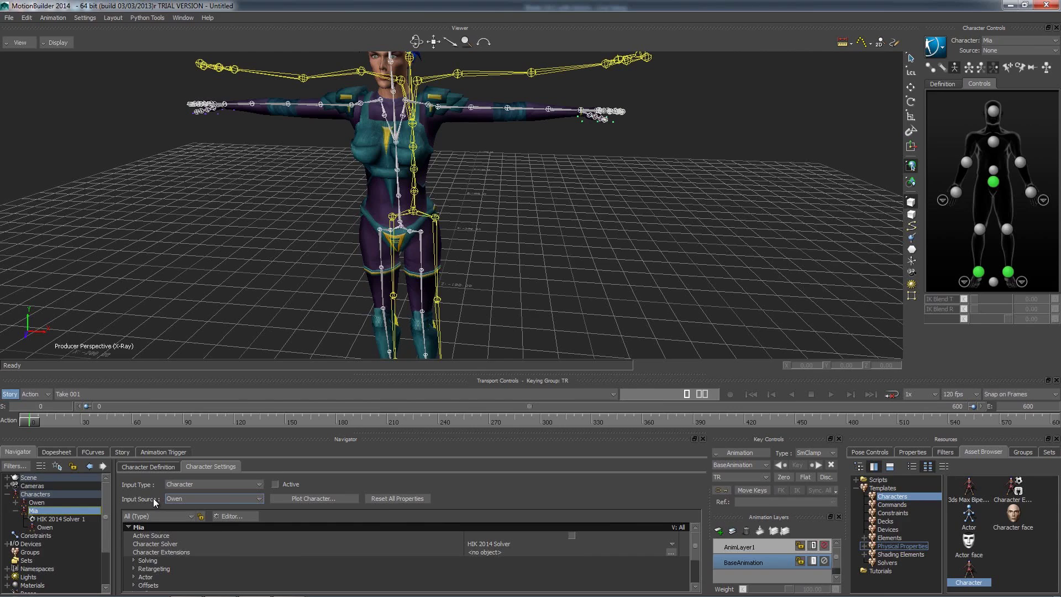
pyautogui.click(191, 497)
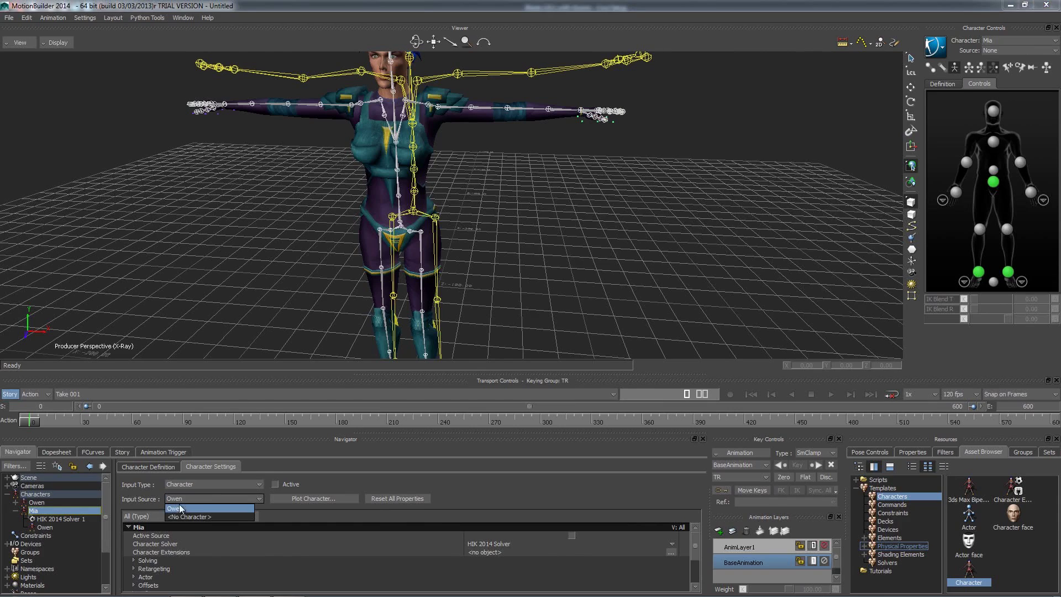
pyautogui.click(178, 508)
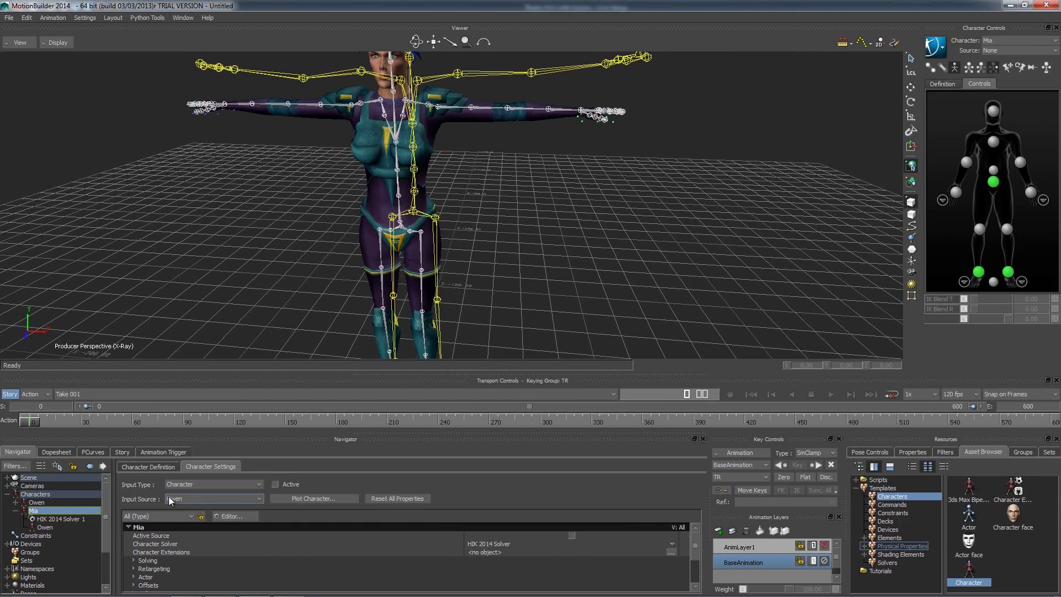
pyautogui.click(275, 484)
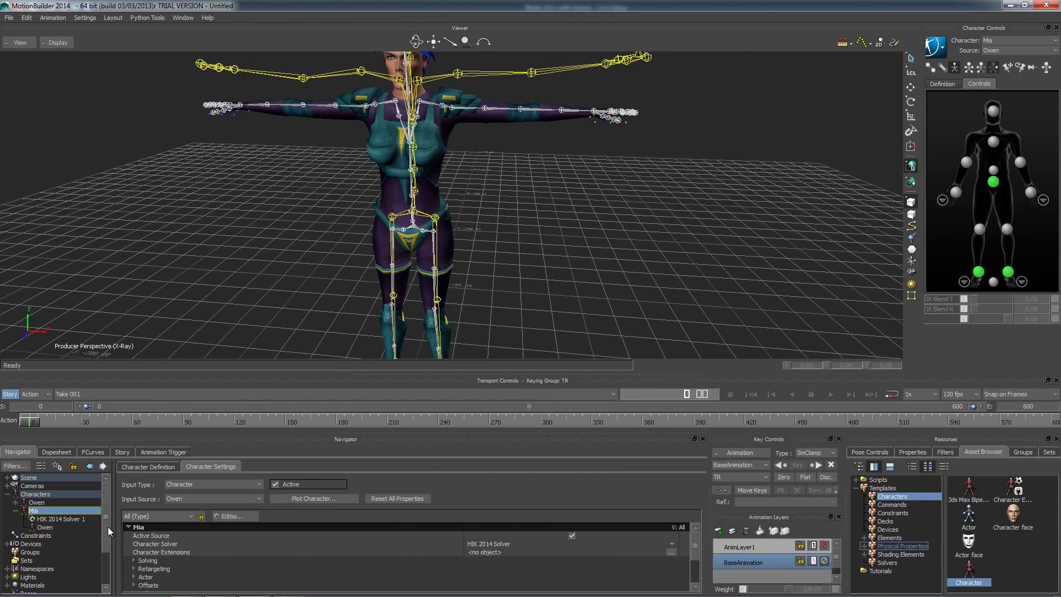
# Step: Resume the Vicon Stream Device's live streaming and set the viewer to Models Only display
pyautogui.scroll(-1, 108, 526)
pyautogui.click(7, 521)
pyautogui.click(35, 530)
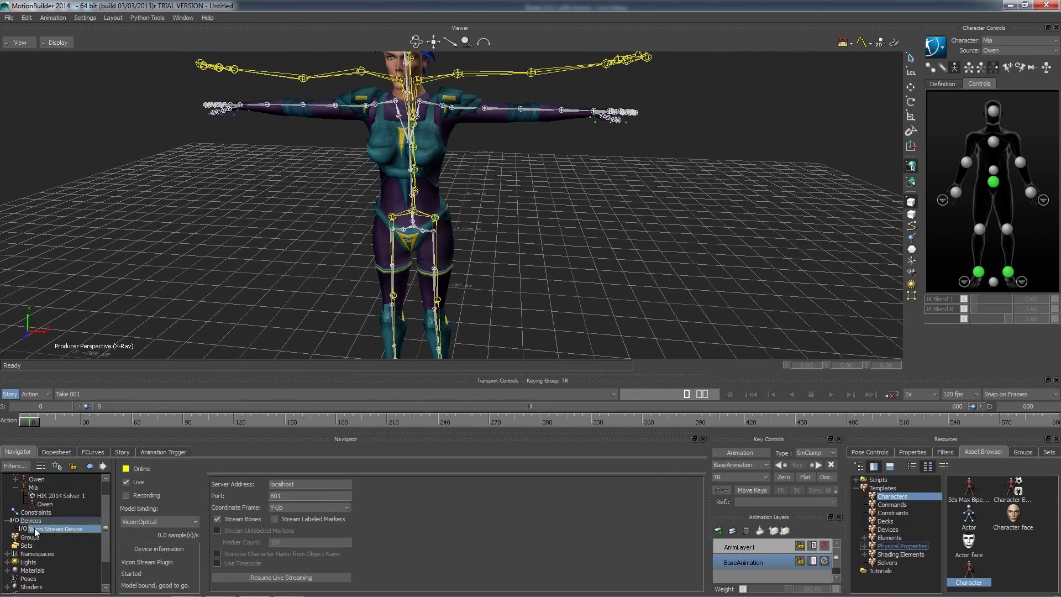
pyautogui.click(281, 578)
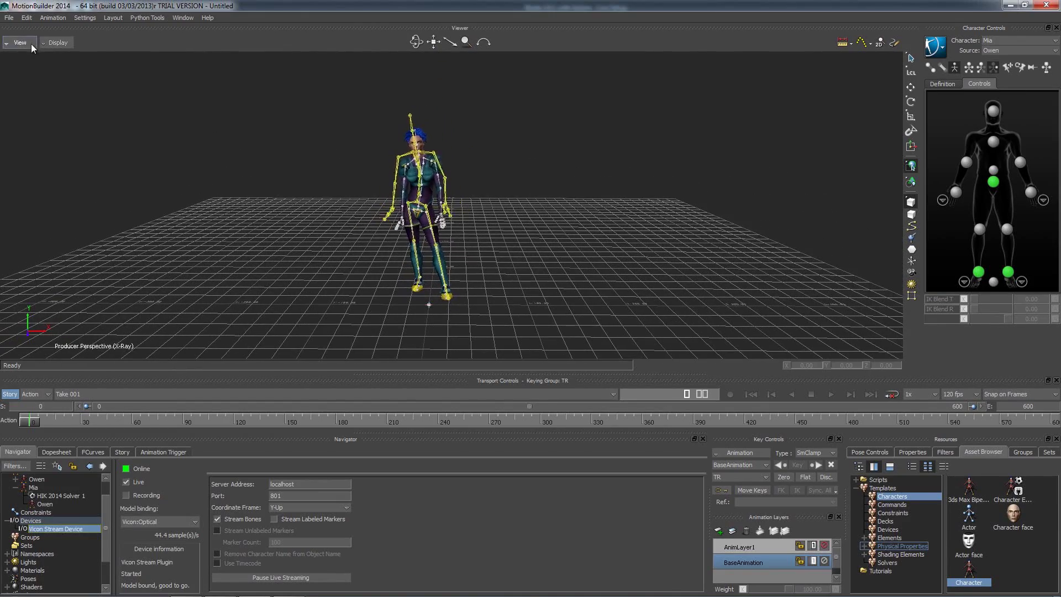
pyautogui.click(53, 43)
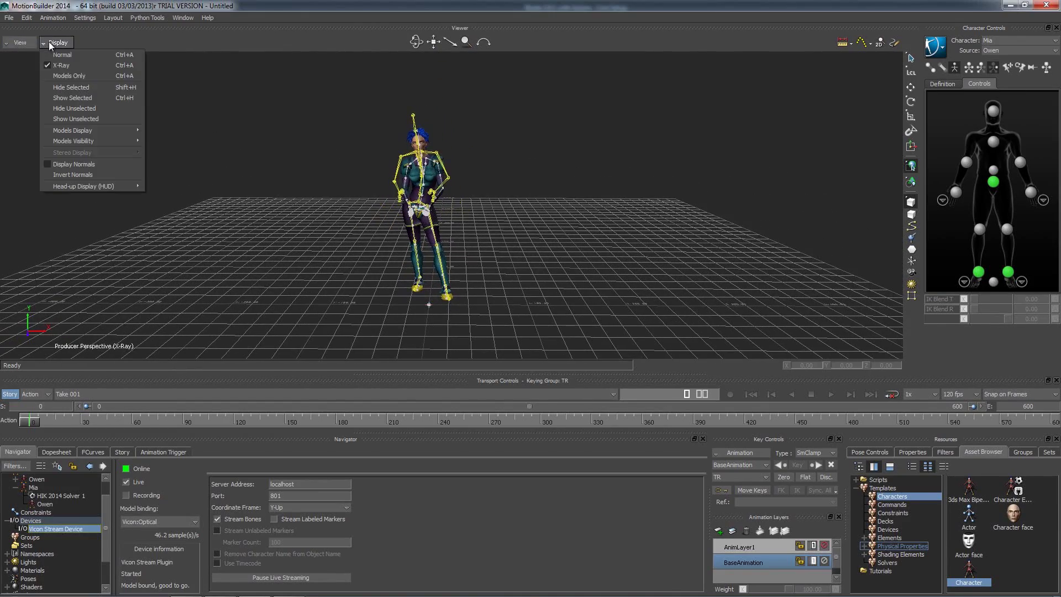
pyautogui.click(62, 75)
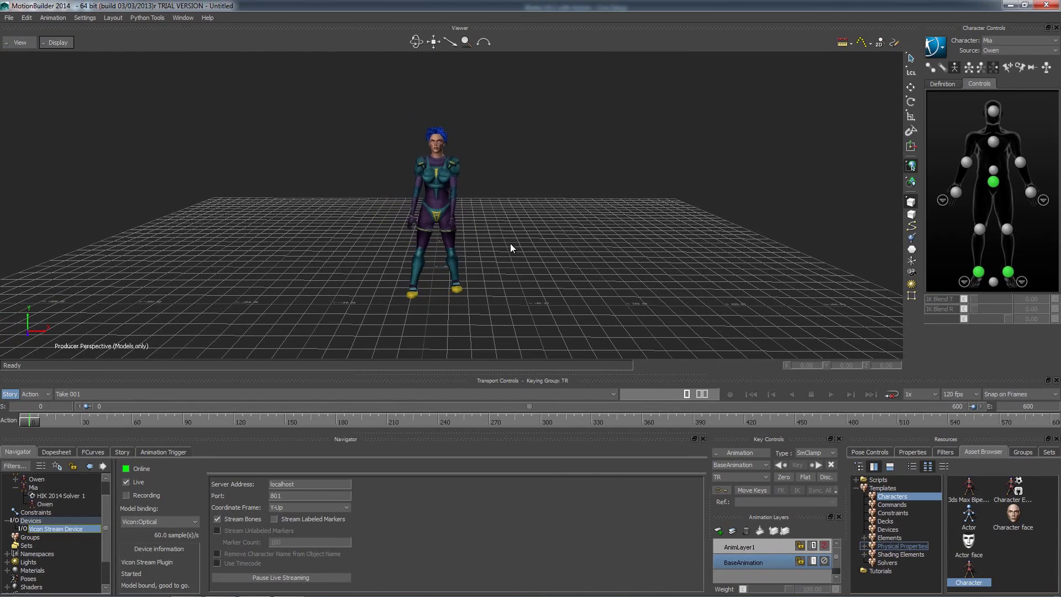